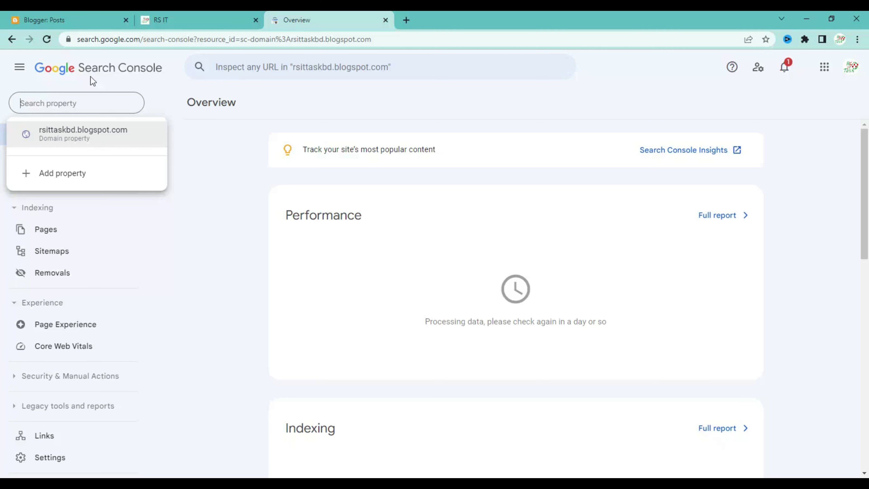
# Open the Sitemaps report for the rsittaskbd.blogspot.com property and dismiss the welcome message and the Sitemaps tip.
pyautogui.click(157, 89)
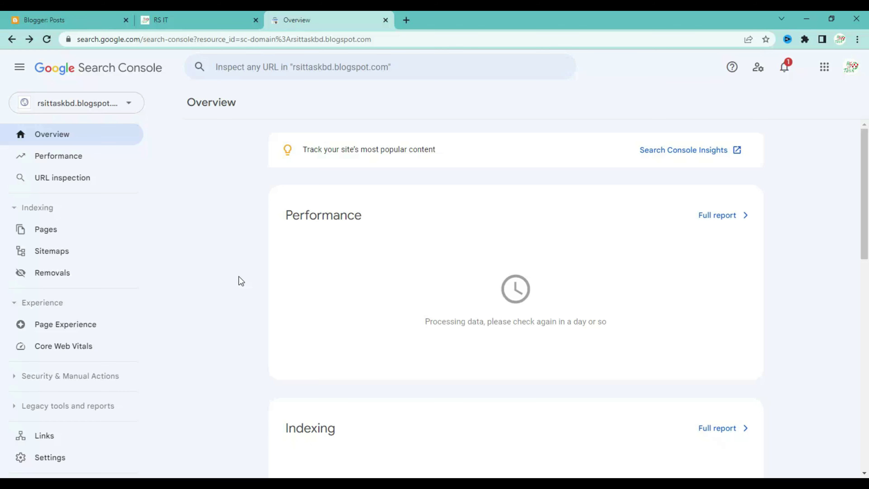
pyautogui.click(50, 253)
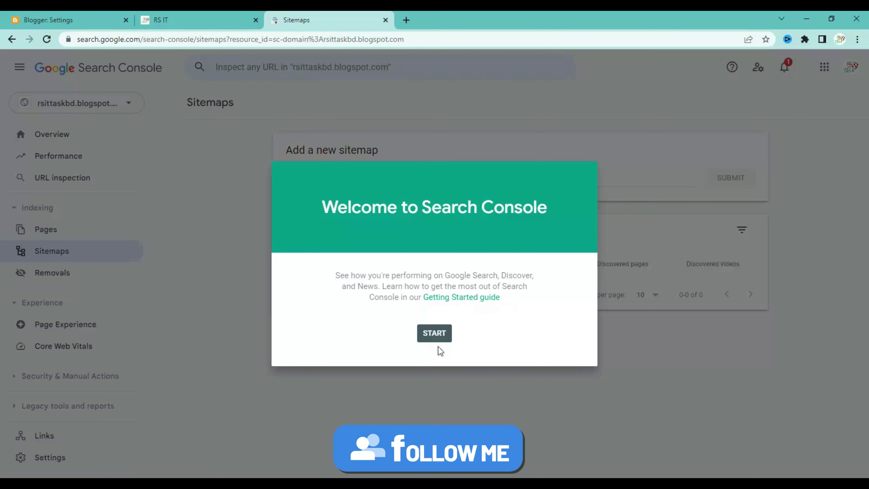
pyautogui.click(436, 334)
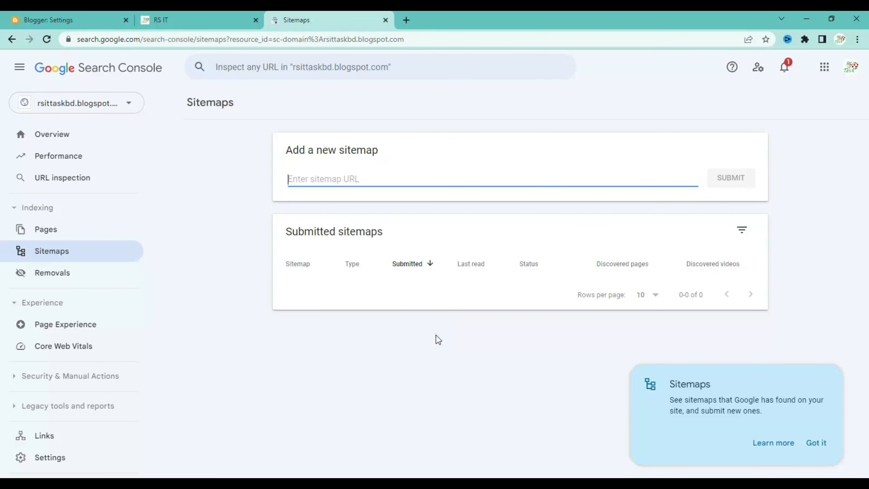
pyautogui.click(816, 443)
pyautogui.click(388, 182)
# Search Google in a new browser tab for "sitemap for bloger" and open Labnol's Blogger XML sitemap generator.
pyautogui.hotkey('ctrl', 't')
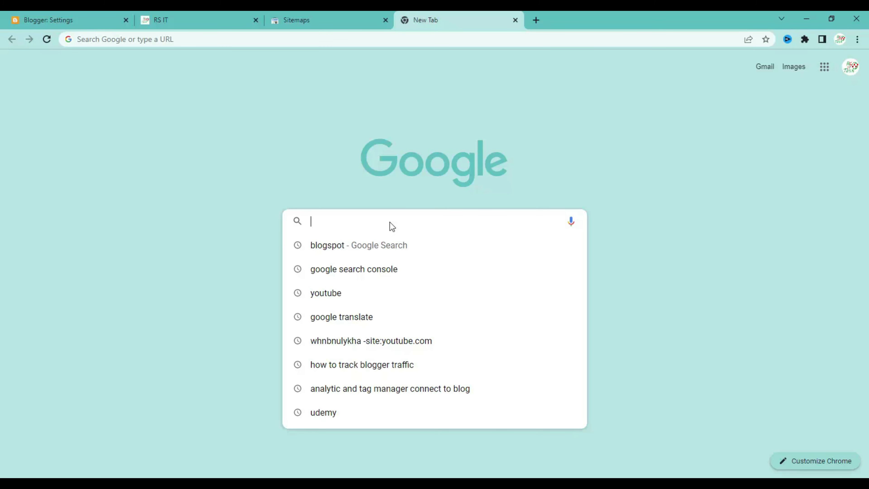
pyautogui.write('sitemap for blog')
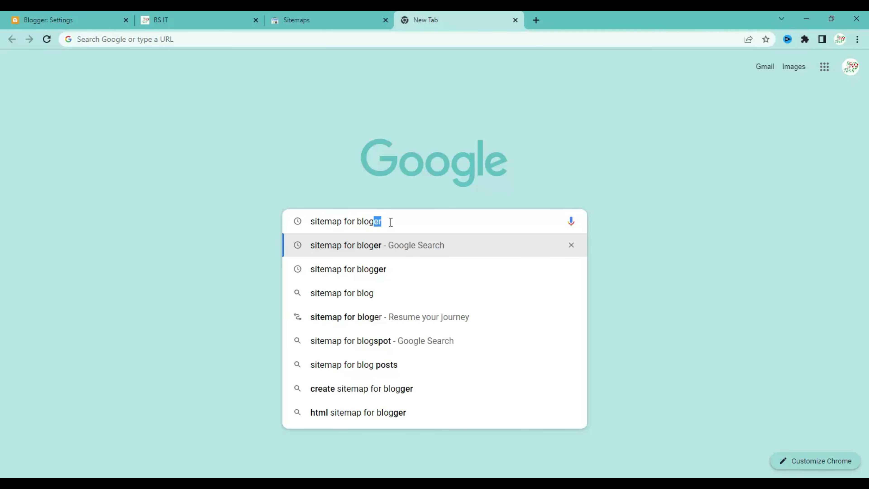
pyautogui.press('Return')
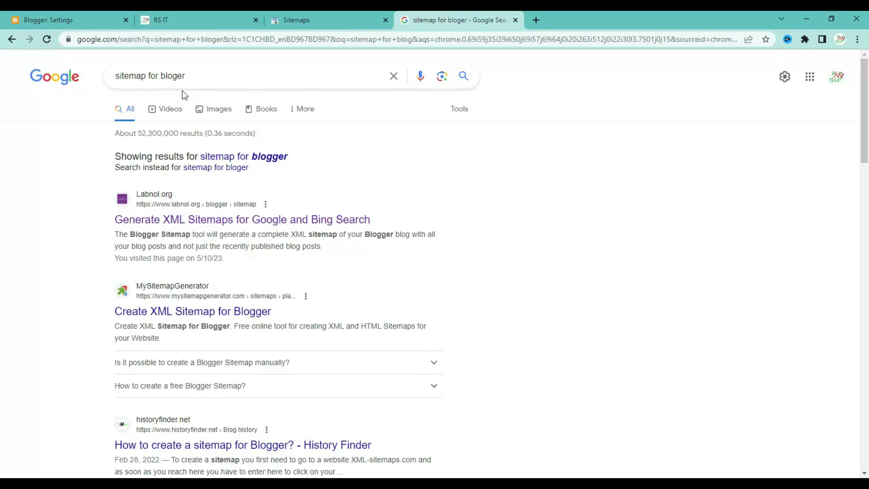
pyautogui.click(176, 222)
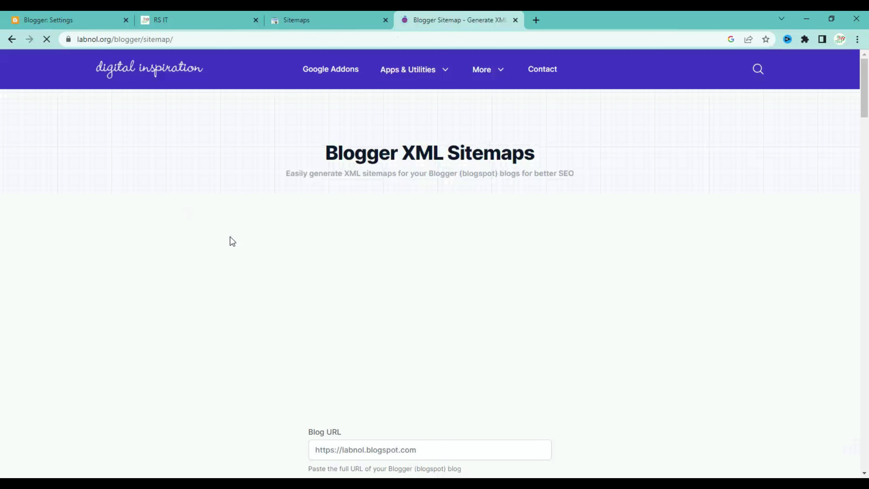
pyautogui.scroll(-5, 434, 294)
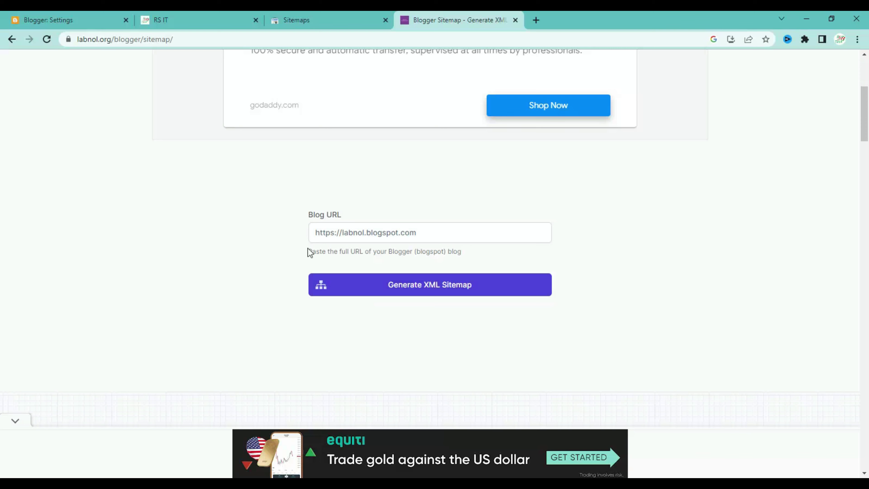
# Copy the web address of the RS IT blog from its open page.
pyautogui.click(186, 21)
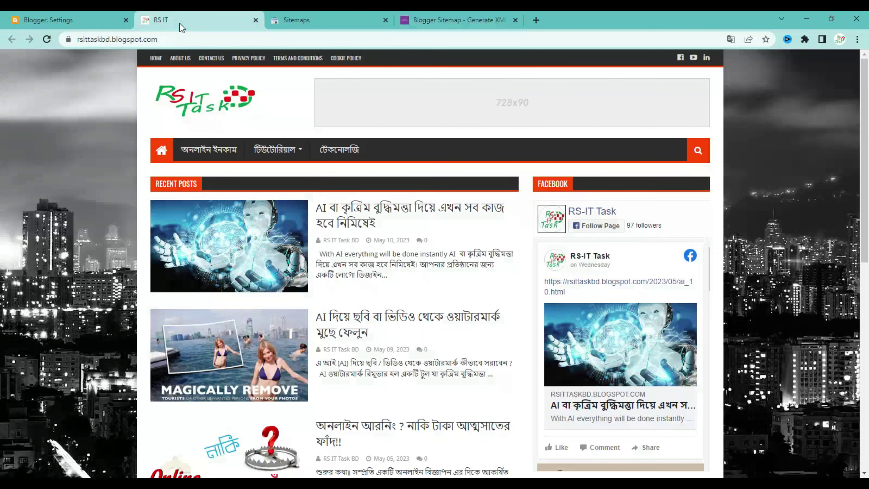
pyautogui.click(182, 39)
pyautogui.rightClick(182, 39)
pyautogui.click(208, 98)
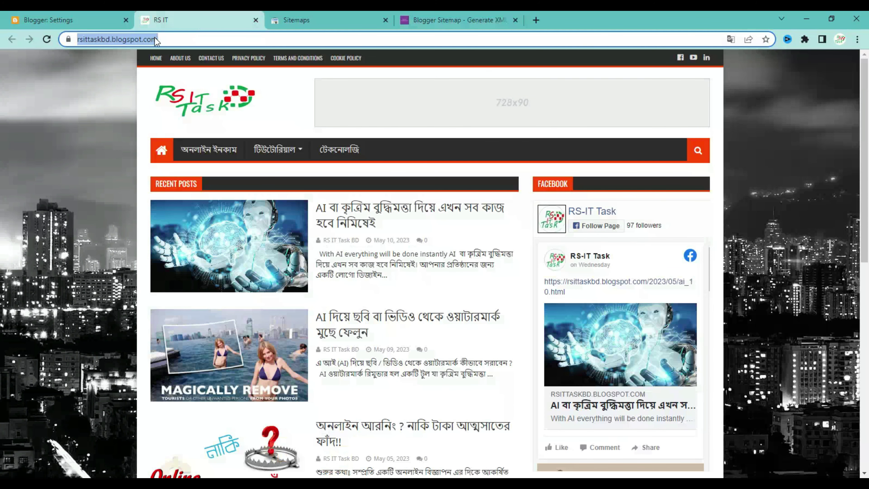
pyautogui.click(437, 20)
pyautogui.moveTo(441, 237); pyautogui.dragTo(293, 242)
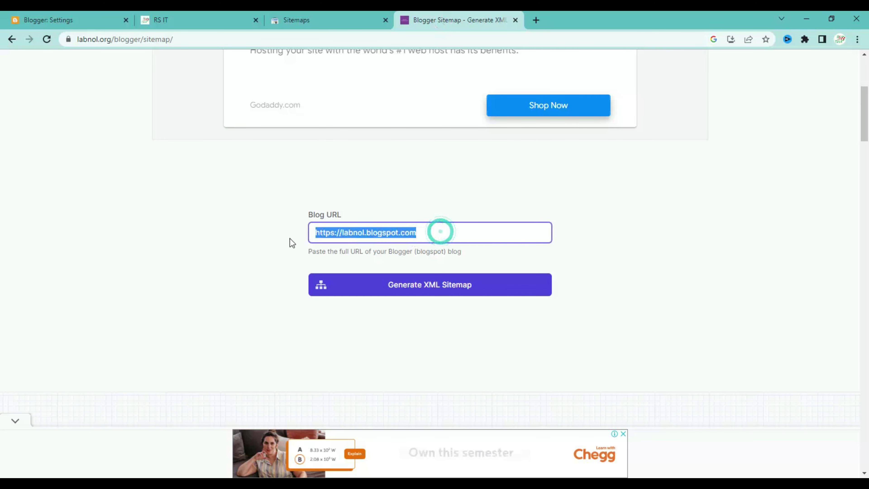
pyautogui.rightClick(343, 231)
pyautogui.click(373, 286)
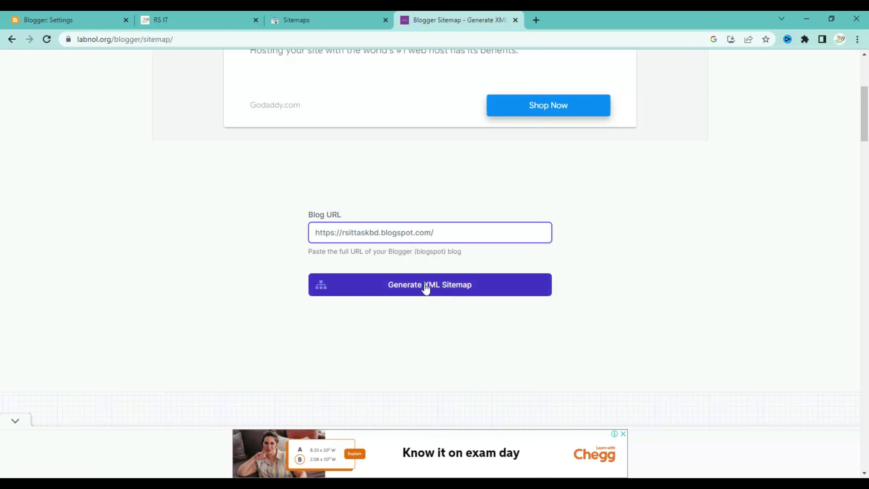
pyautogui.click(447, 291)
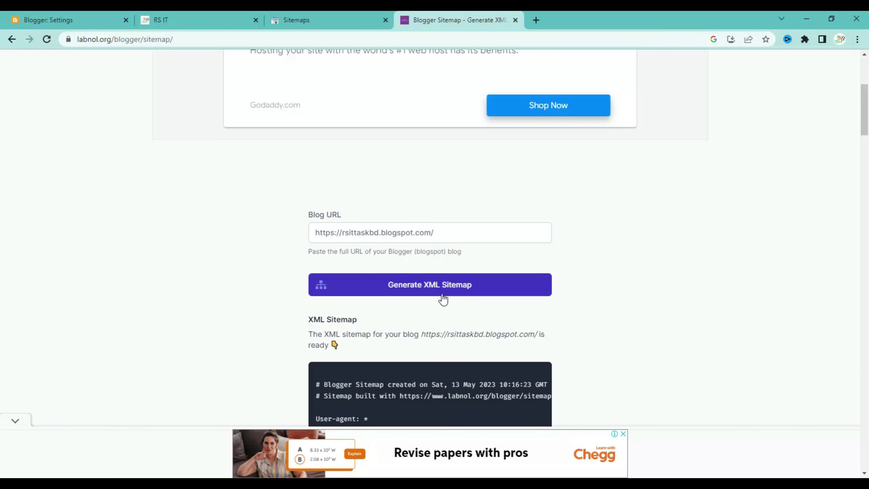
pyautogui.scroll(-5, 438, 297)
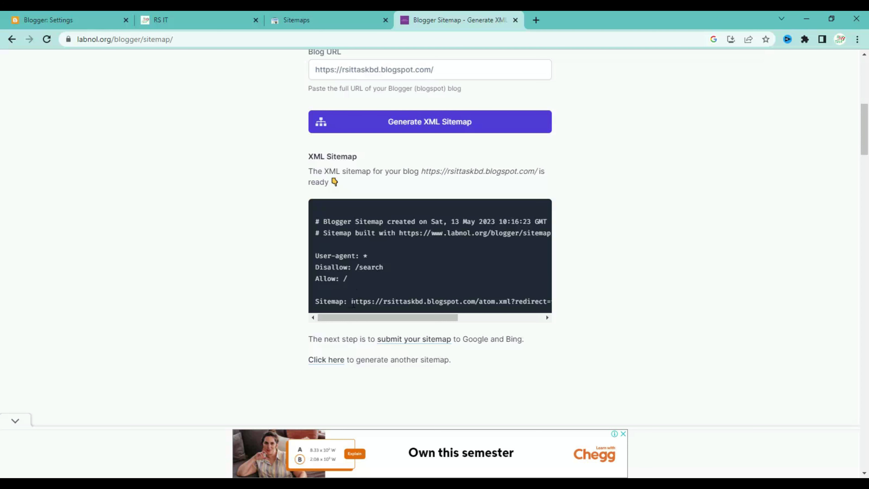
pyautogui.moveTo(353, 301); pyautogui.dragTo(468, 312)
pyautogui.click(512, 301)
pyautogui.moveTo(496, 302); pyautogui.dragTo(510, 302)
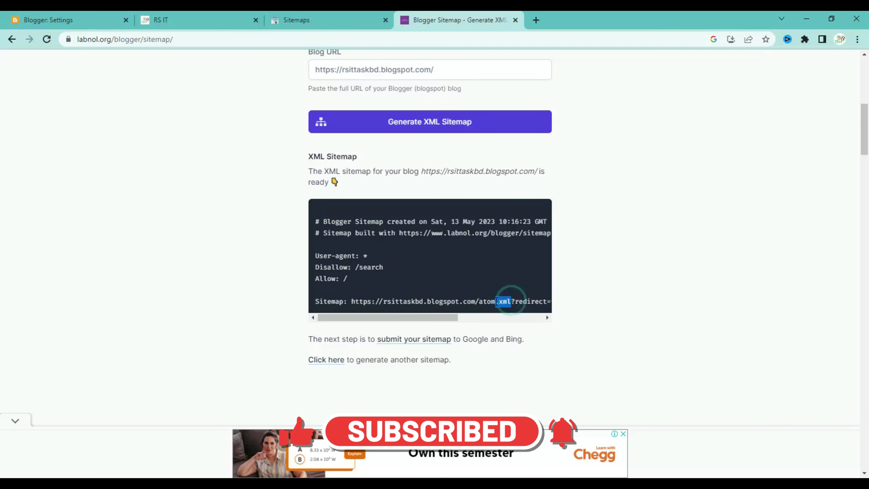
pyautogui.click(509, 302)
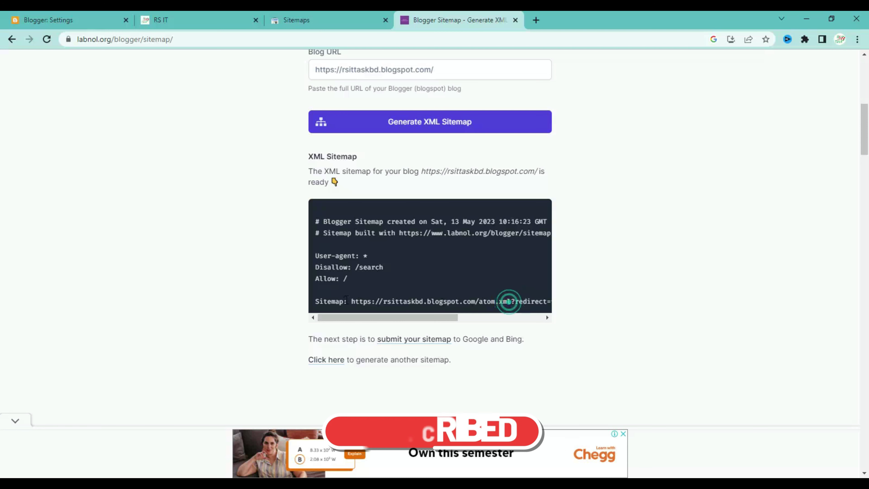
pyautogui.click(353, 301)
pyautogui.moveTo(353, 301); pyautogui.dragTo(509, 301)
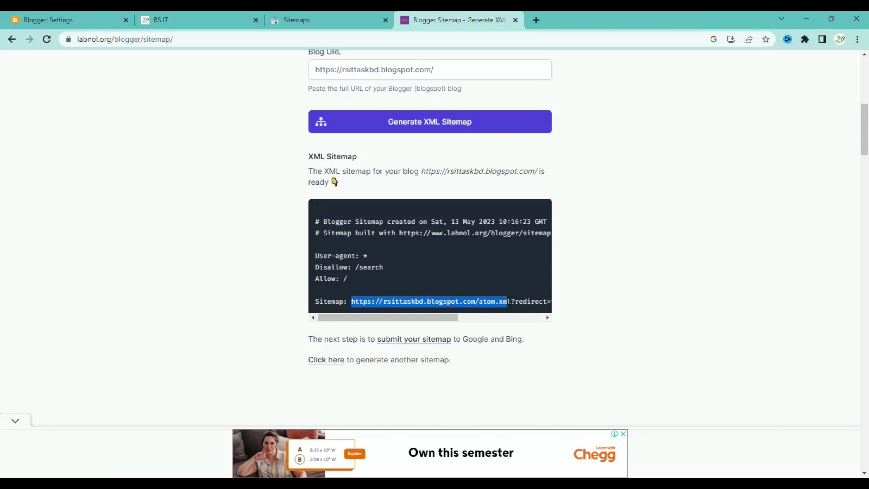
pyautogui.rightClick(502, 302)
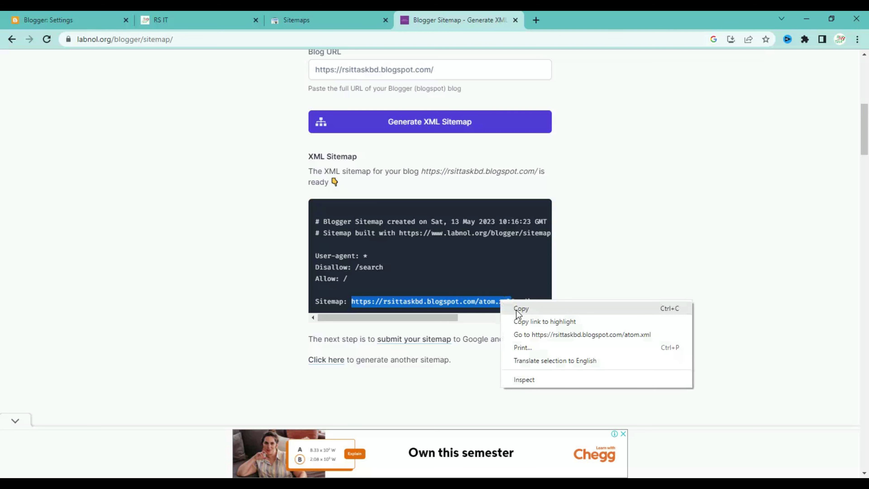
pyautogui.click(516, 309)
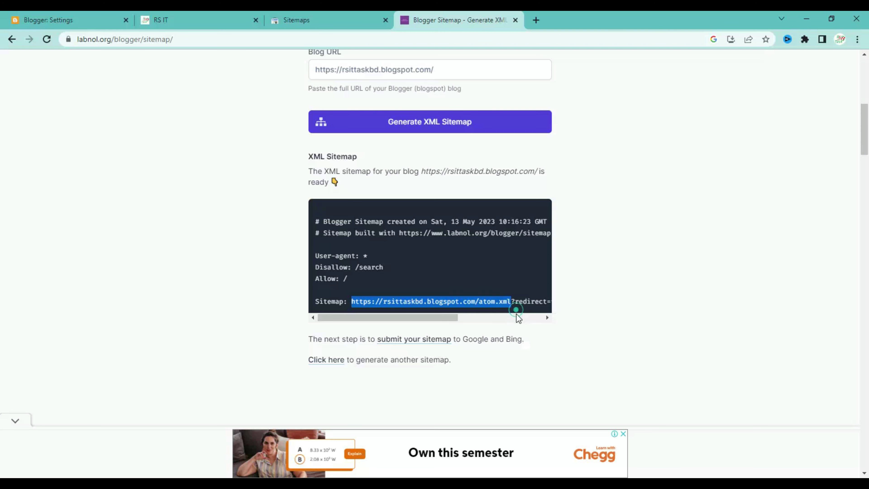
pyautogui.click(316, 19)
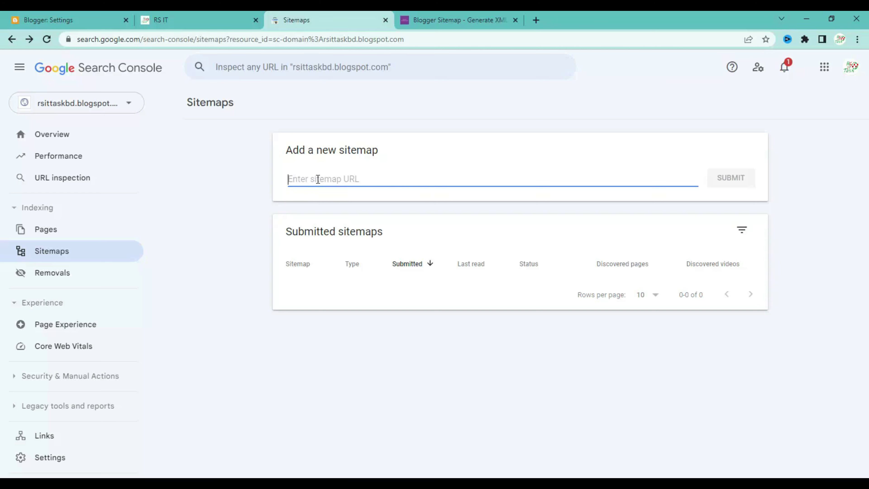
pyautogui.rightClick(311, 179)
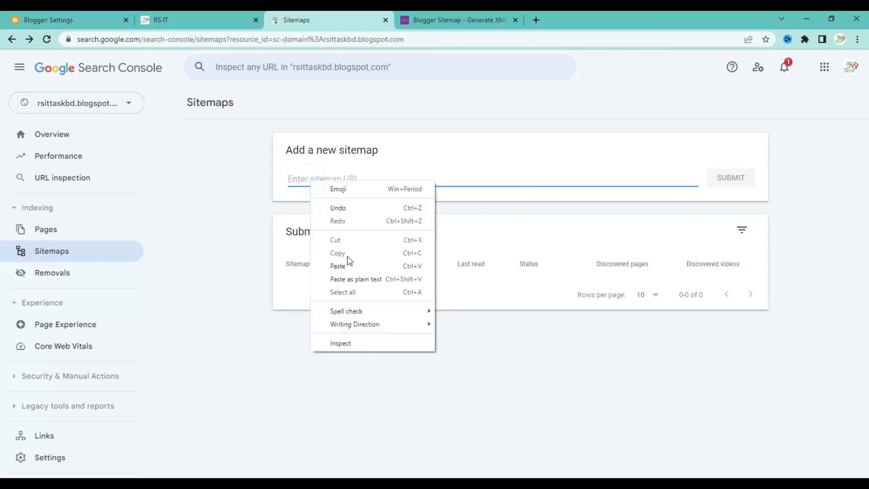
pyautogui.click(344, 269)
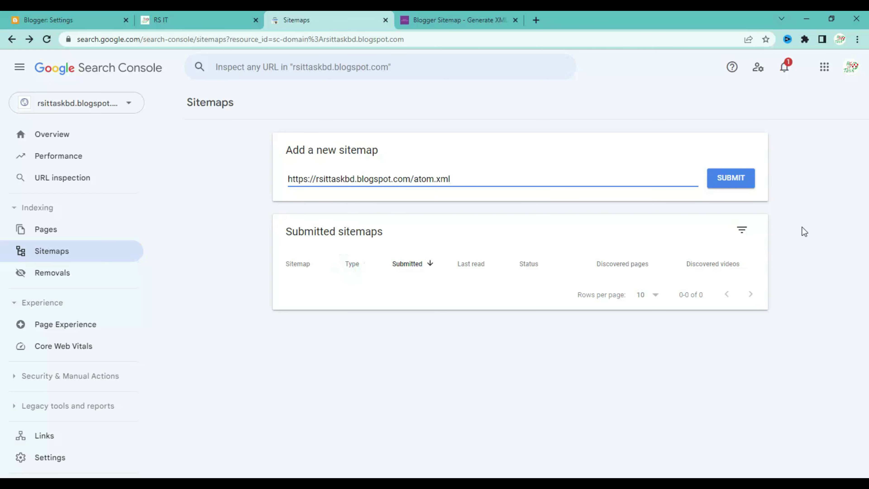
pyautogui.click(727, 180)
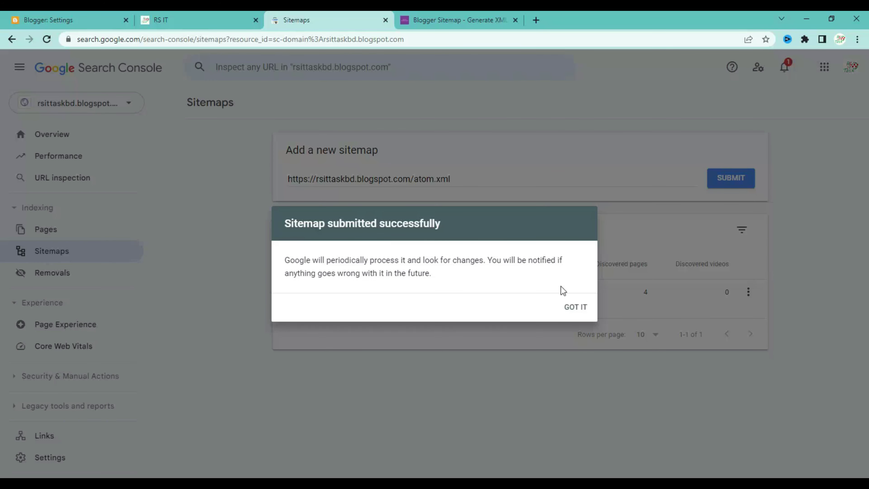
pyautogui.click(576, 307)
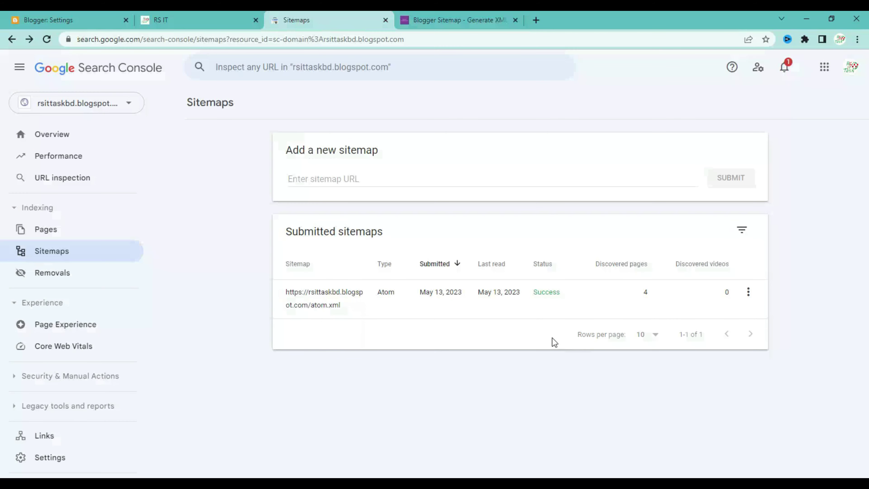
# Copy the generated robots.txt text on the Labnol page, from "User-agent: *" through the full Sitemap line ending in max-results=500.
pyautogui.click(471, 20)
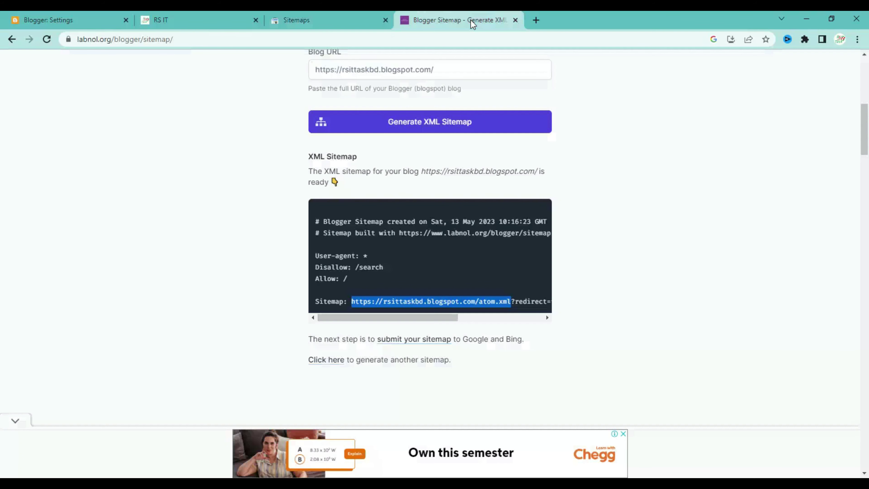
pyautogui.click(433, 264)
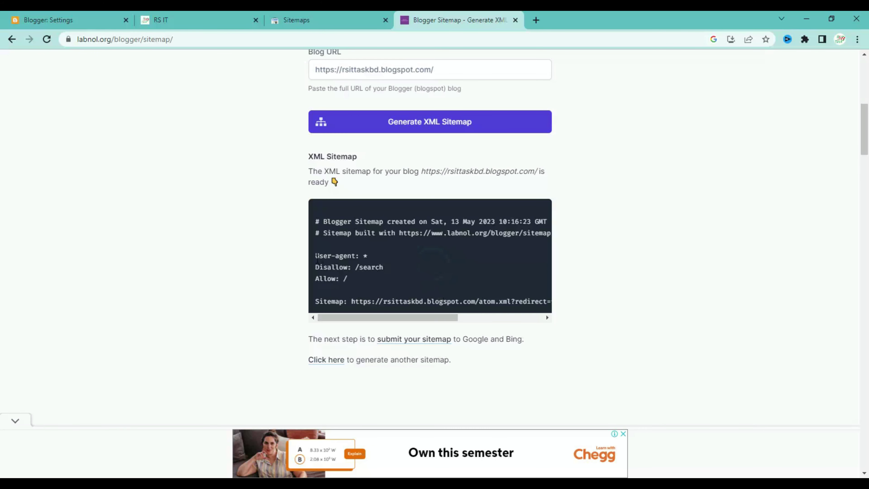
pyautogui.moveTo(317, 256); pyautogui.dragTo(371, 258)
pyautogui.click(371, 257)
pyautogui.moveTo(317, 256); pyautogui.dragTo(554, 304)
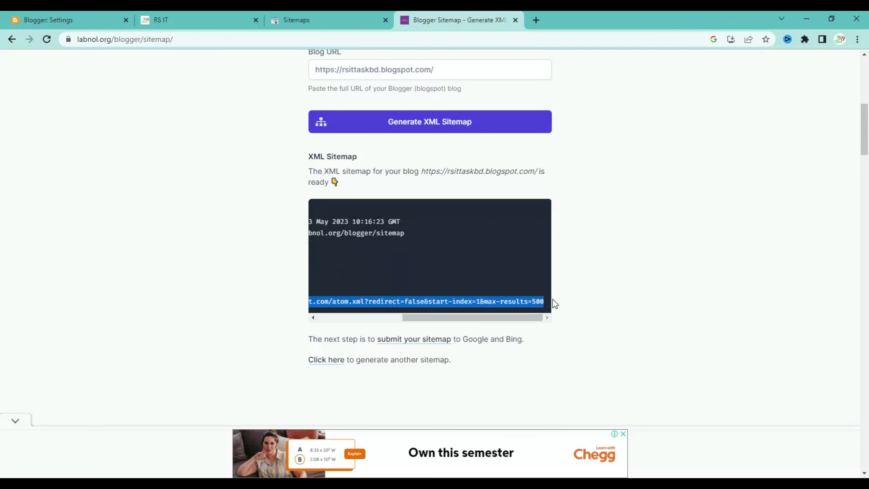
pyautogui.rightClick(529, 300)
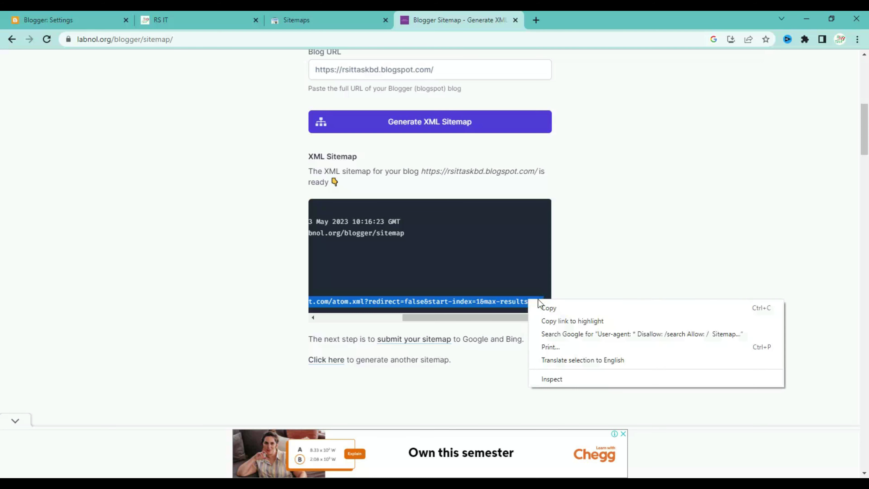
pyautogui.click(548, 307)
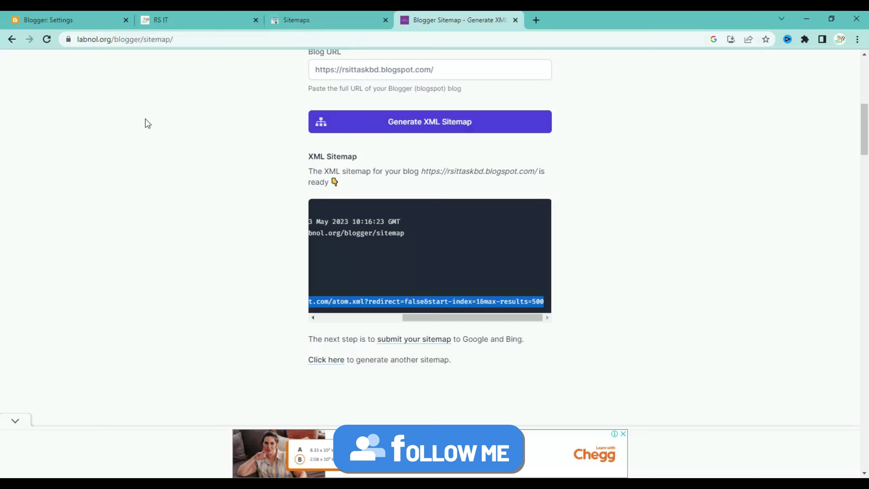
# Paste the copied sitemap rules into the Custom robots.txt setting under Crawlers and indexing in the Blogger settings and save them.
pyautogui.click(49, 19)
pyautogui.scroll(10, 266, 305)
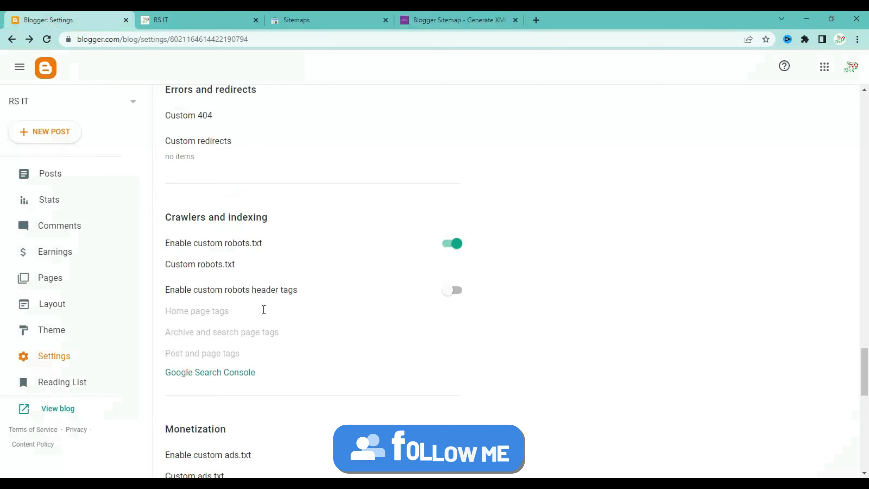
pyautogui.scroll(15, 266, 305)
pyautogui.scroll(-6, 264, 305)
pyautogui.scroll(-20, 263, 305)
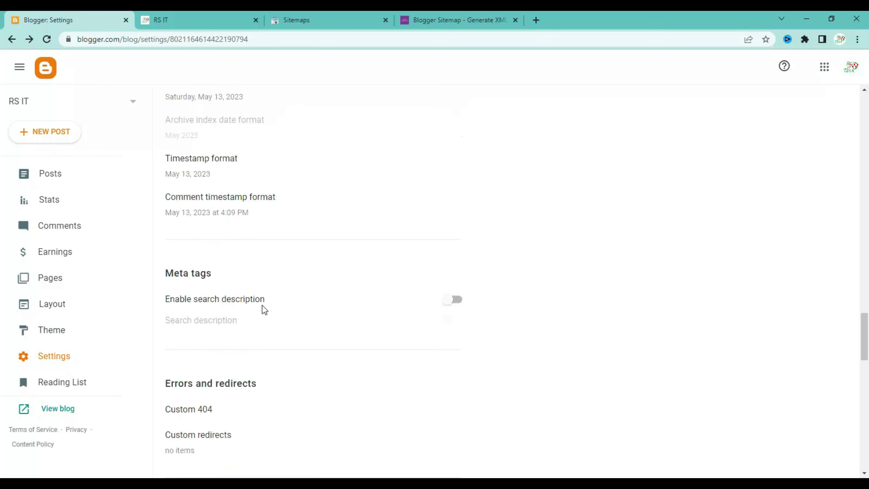
pyautogui.scroll(-8, 264, 310)
pyautogui.scroll(8, 264, 310)
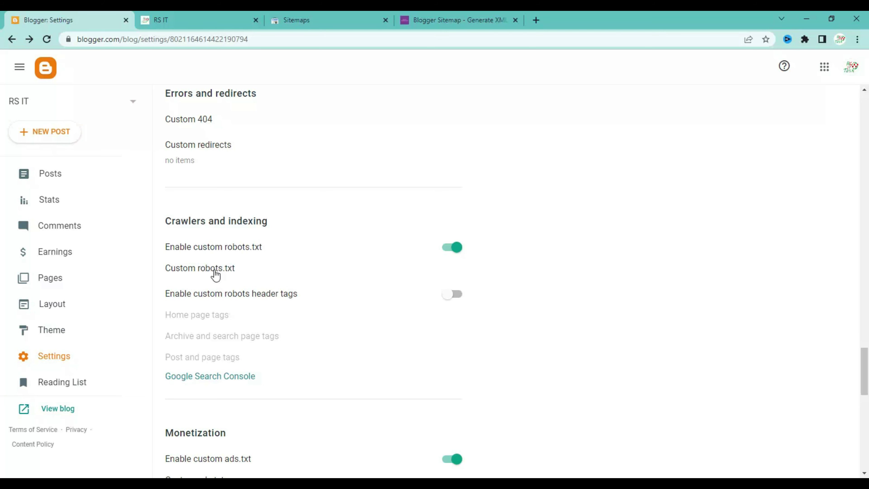
pyautogui.click(203, 269)
pyautogui.click(357, 258)
pyautogui.rightClick(358, 262)
pyautogui.click(386, 344)
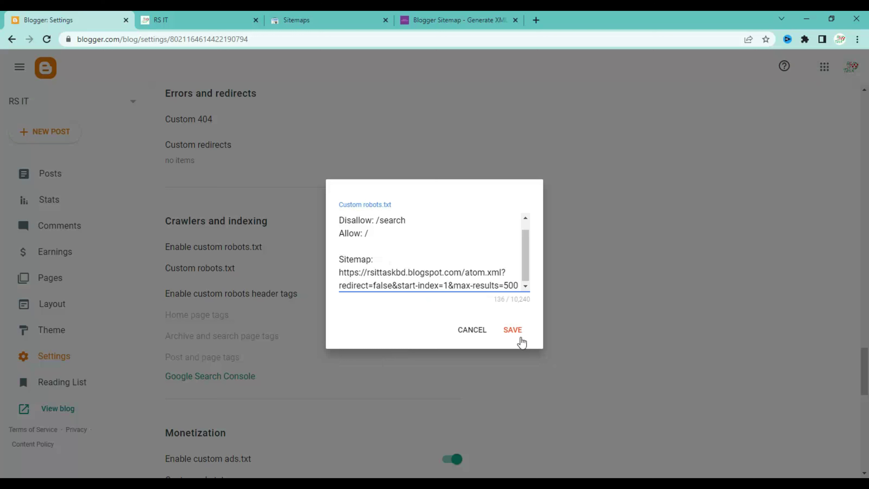
pyautogui.scroll(1, 428, 270)
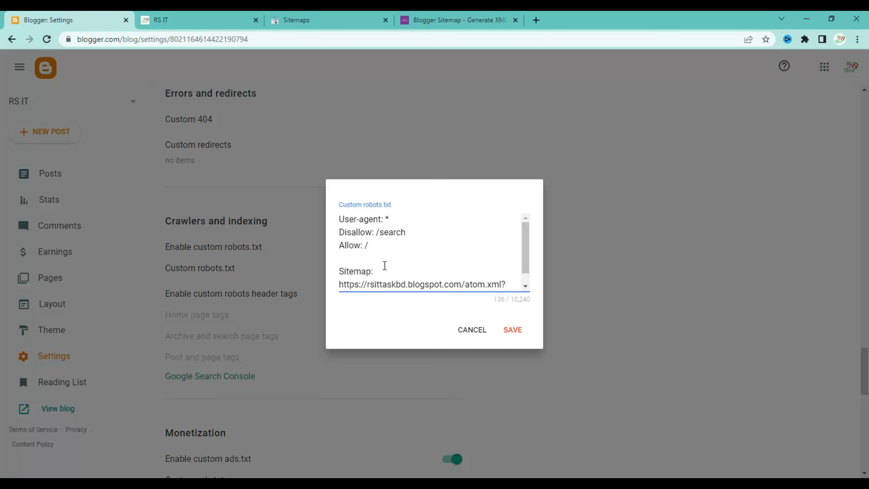
pyautogui.click(513, 331)
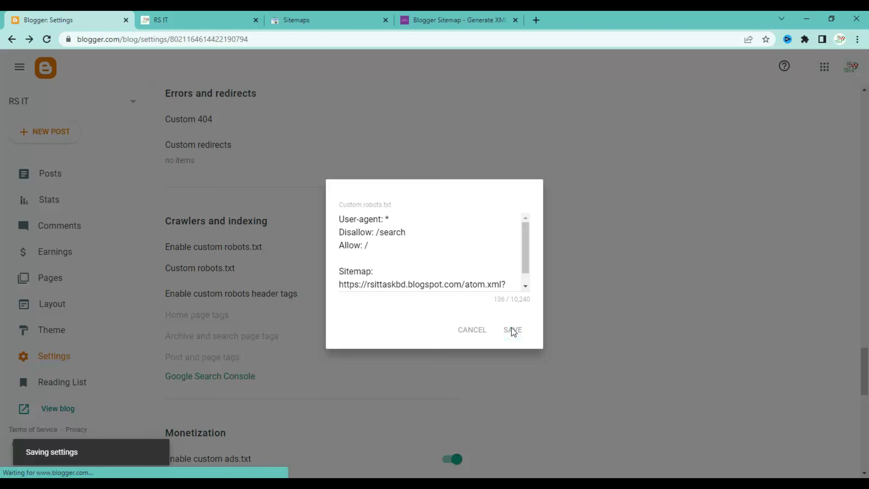